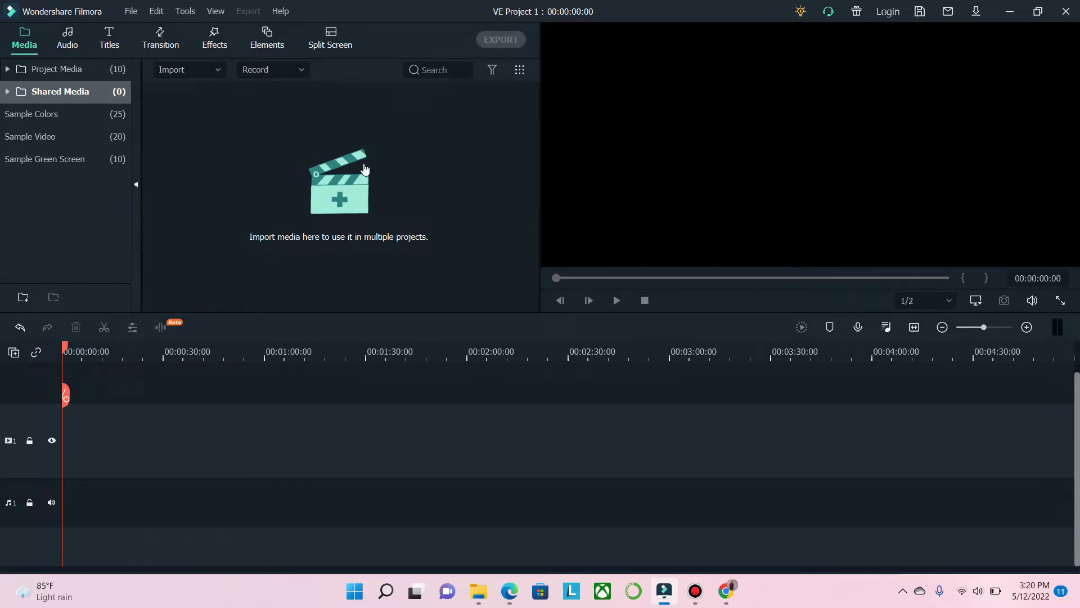
- Import output_HD1080(1) through output_HD1080(5) from the CHANNEL YOUTUBE folder into Shared Media
{"action": "left_click", "coordinate": [217, 71]}
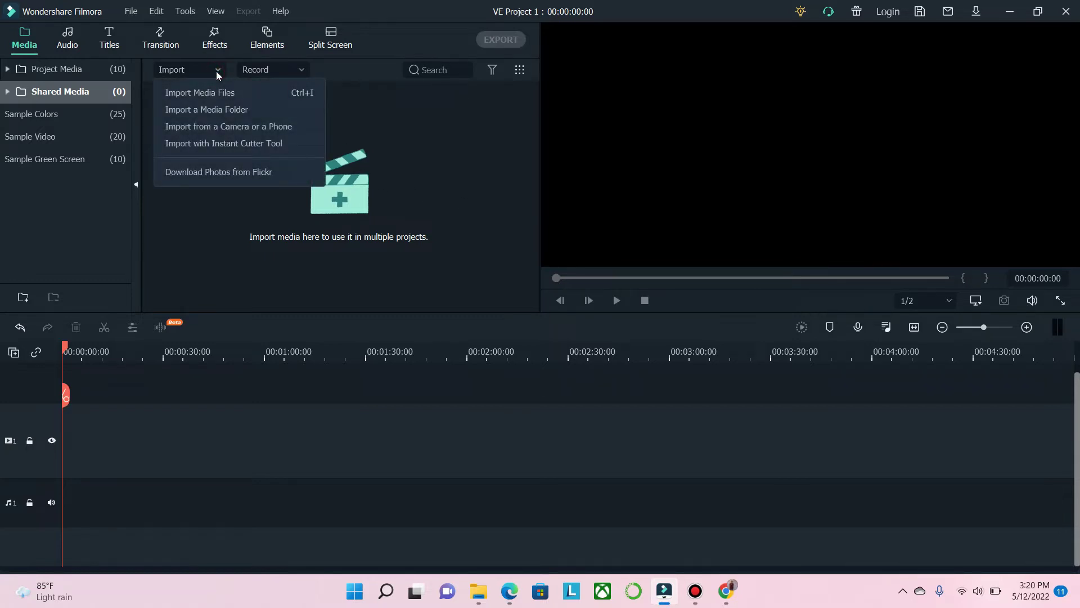
{"action": "left_click", "coordinate": [213, 92]}
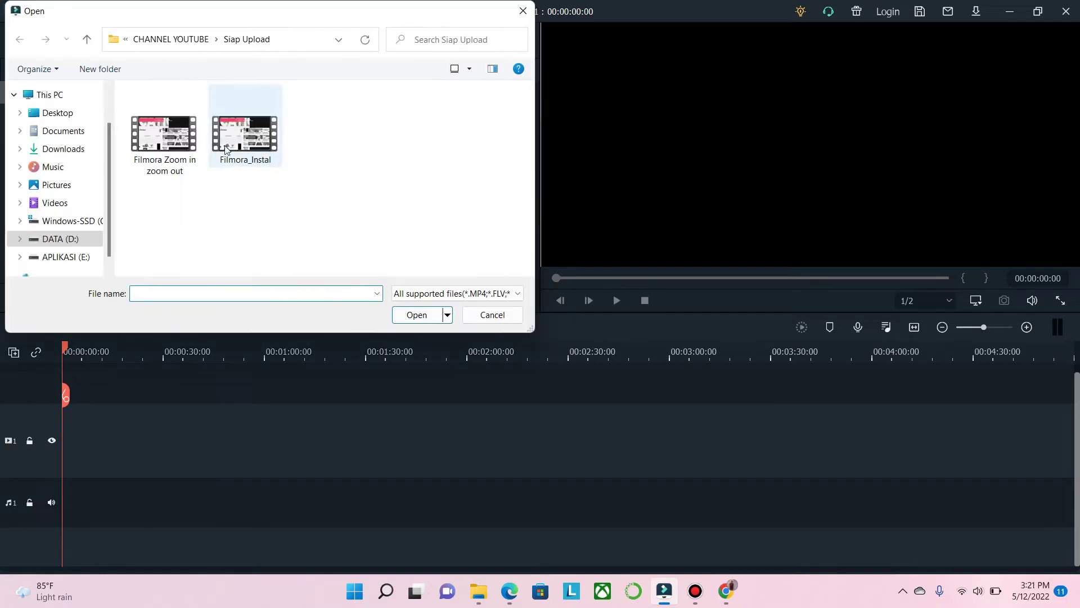
{"action": "left_click", "coordinate": [180, 41]}
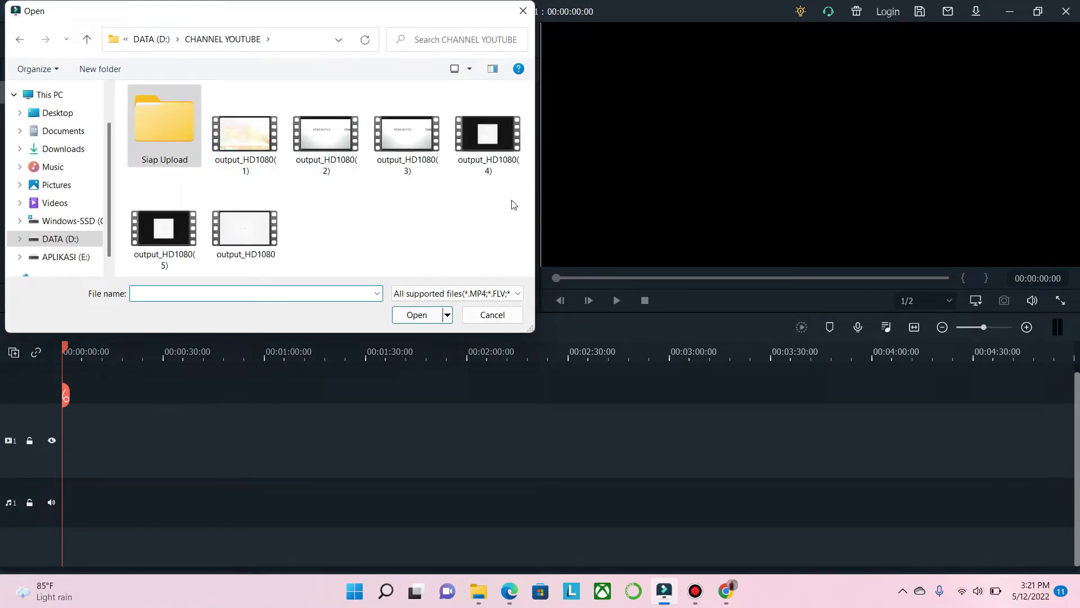
{"action": "left_click_drag", "start_coordinate": [514, 205], "coordinate": [243, 148]}
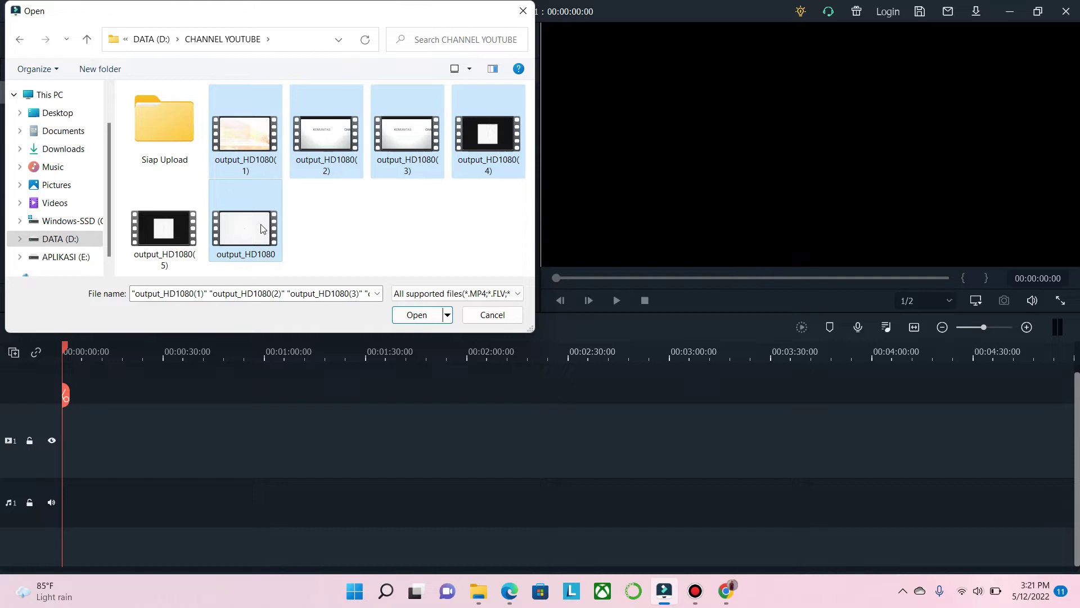
{"action": "left_click", "coordinate": [164, 228], "text": "ctrl"}
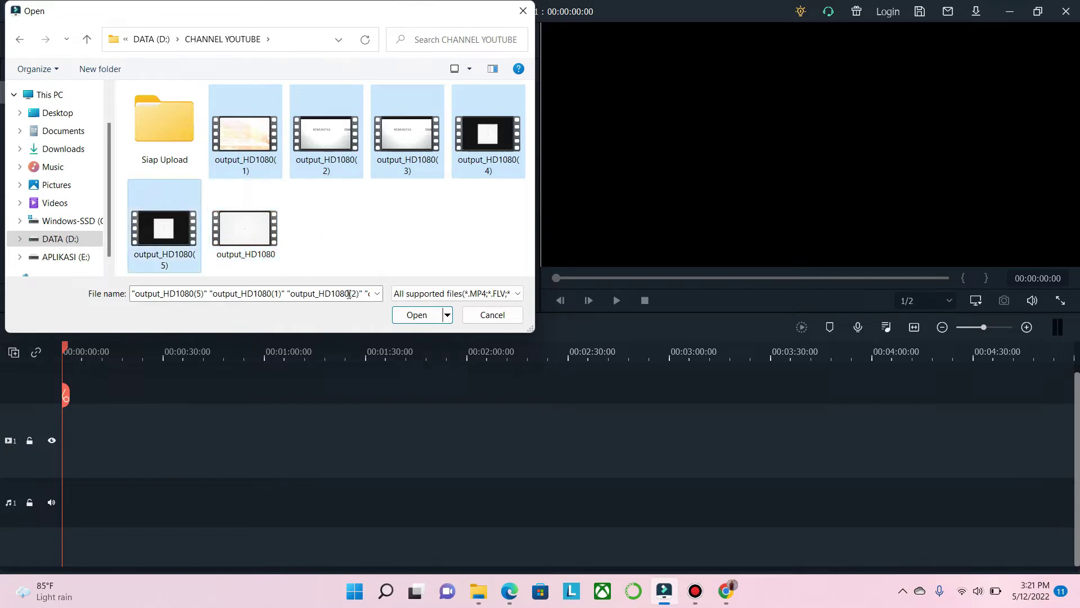
{"action": "left_click", "coordinate": [439, 318]}
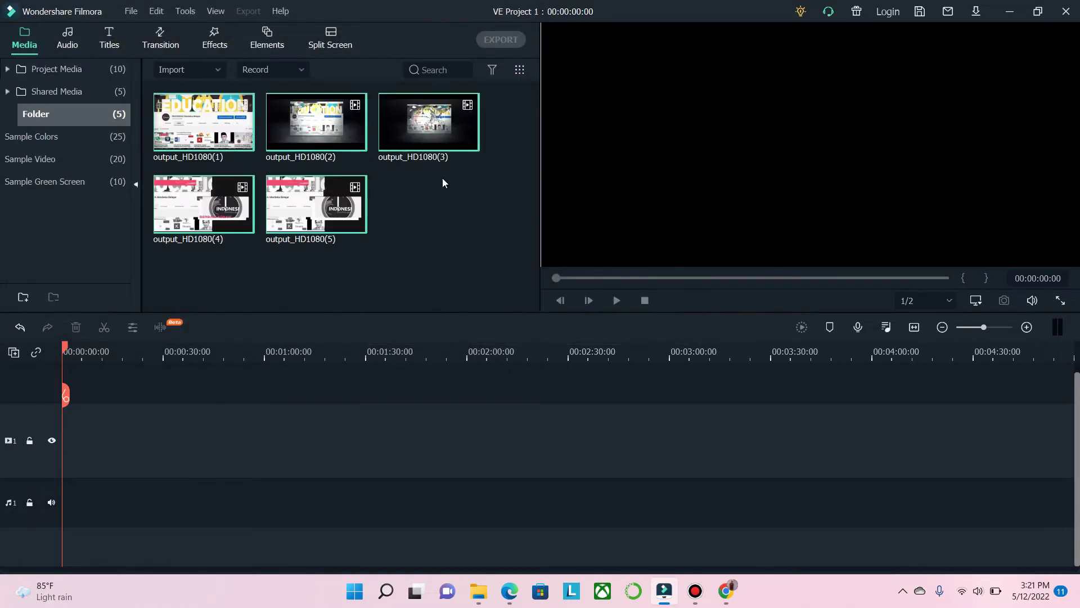
- Place output_HD1080(1) at the start of the video track and output_HD1080(2) right after it
{"action": "left_click", "coordinate": [443, 178]}
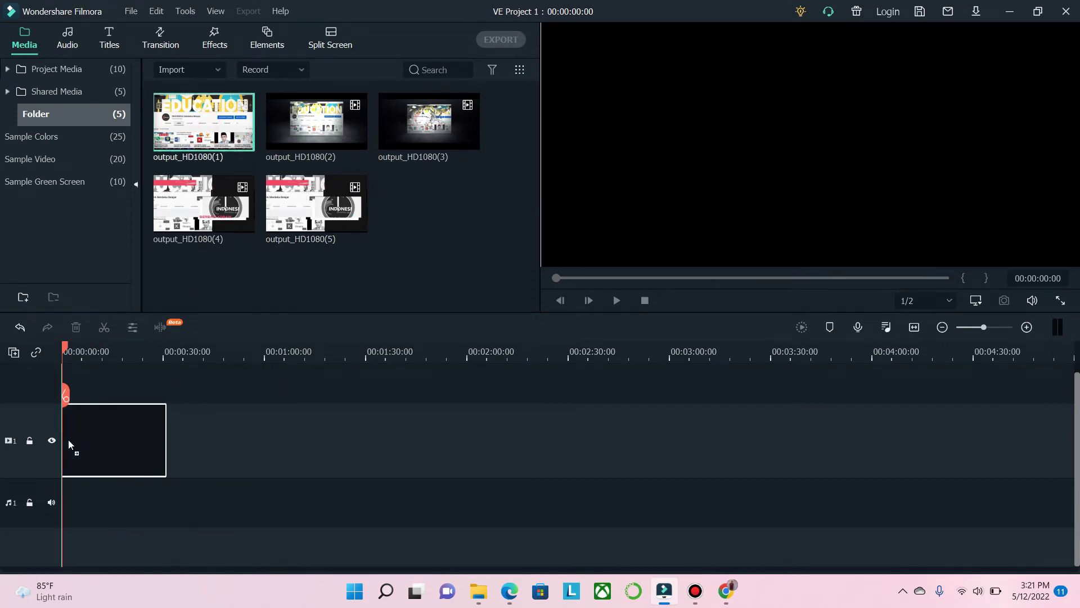
{"action": "left_click_drag", "start_coordinate": [197, 274], "coordinate": [68, 440]}
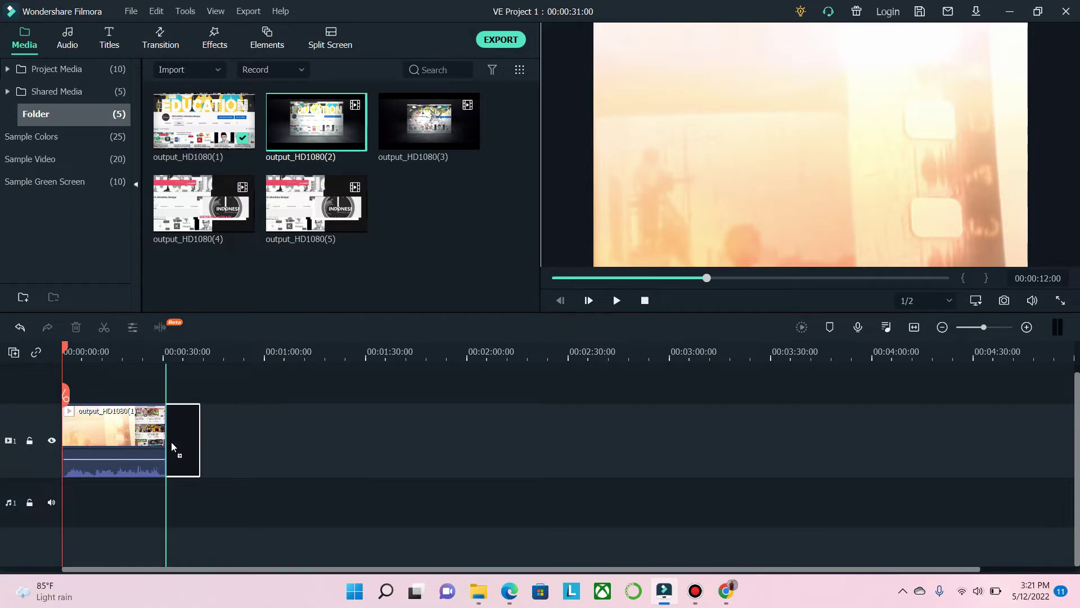
{"action": "left_click_drag", "start_coordinate": [315, 128], "coordinate": [177, 444]}
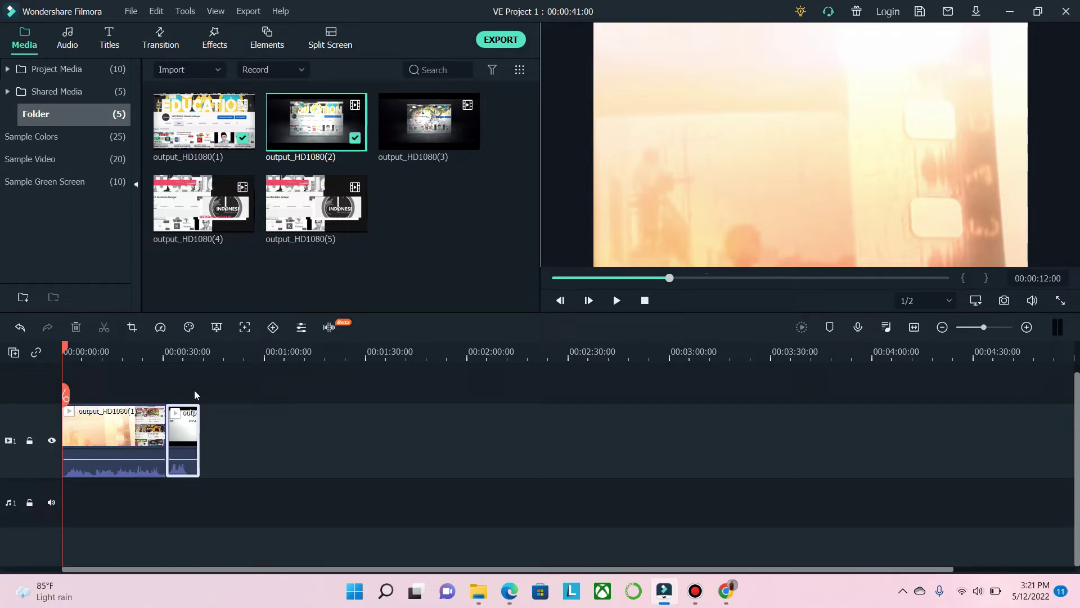
- Play back the clip join from around 26–30 seconds and pause near 28 seconds
{"action": "left_click_drag", "start_coordinate": [65, 352], "coordinate": [161, 391]}
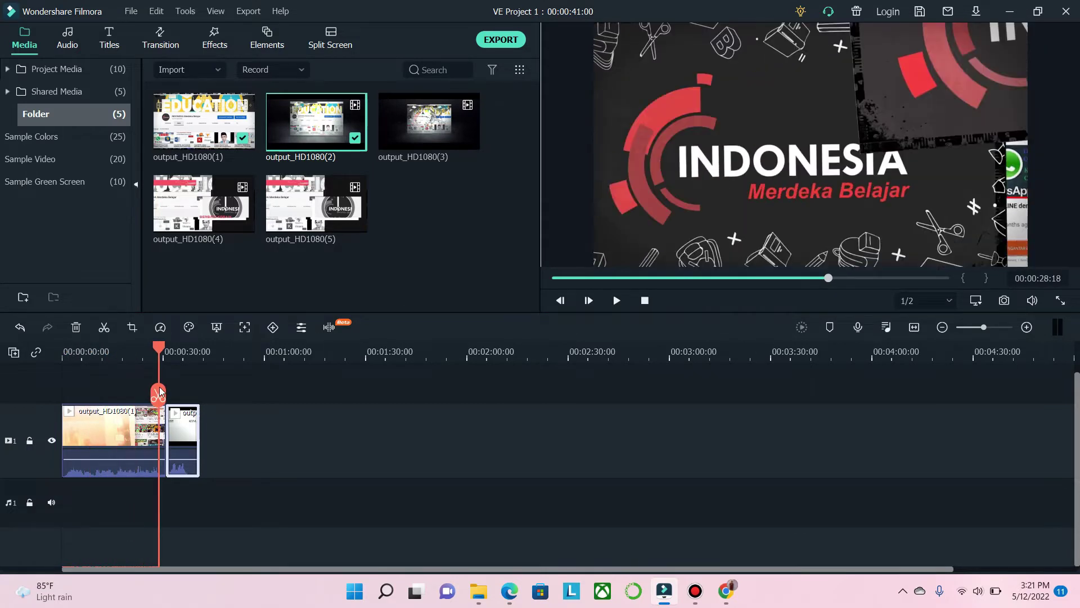
{"action": "left_click", "coordinate": [617, 301]}
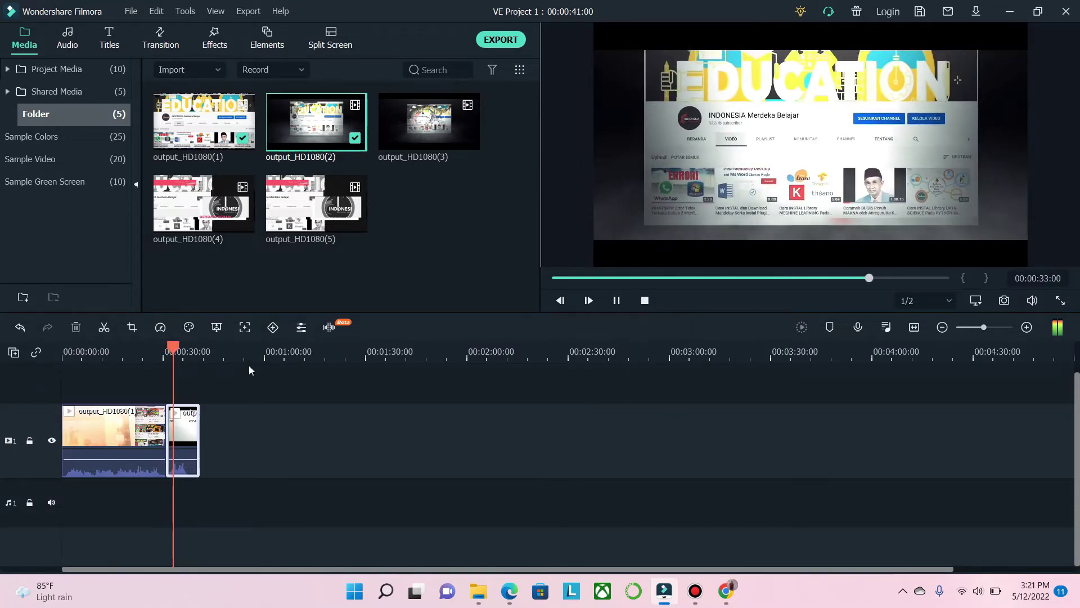
{"action": "left_click", "coordinate": [151, 377]}
{"action": "mouse_move", "coordinate": [150, 377]}
{"action": "left_mouse_down"}
{"action": "mouse_move", "coordinate": [166, 379]}
{"action": "mouse_move", "coordinate": [150, 378]}
{"action": "left_mouse_up"}
{"action": "key", "text": "space"}
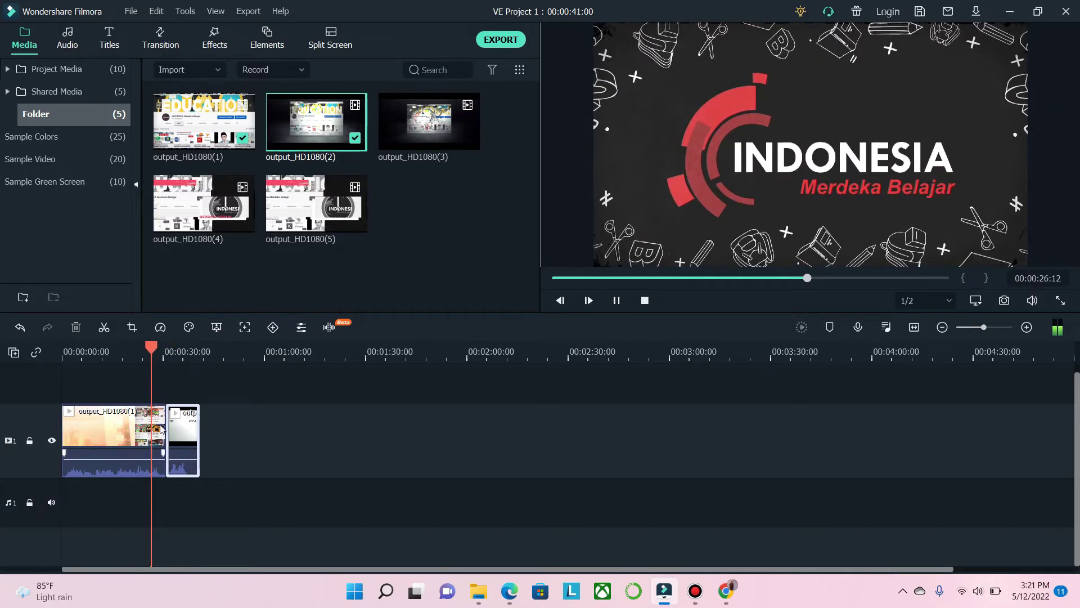
{"action": "left_click", "coordinate": [616, 299]}
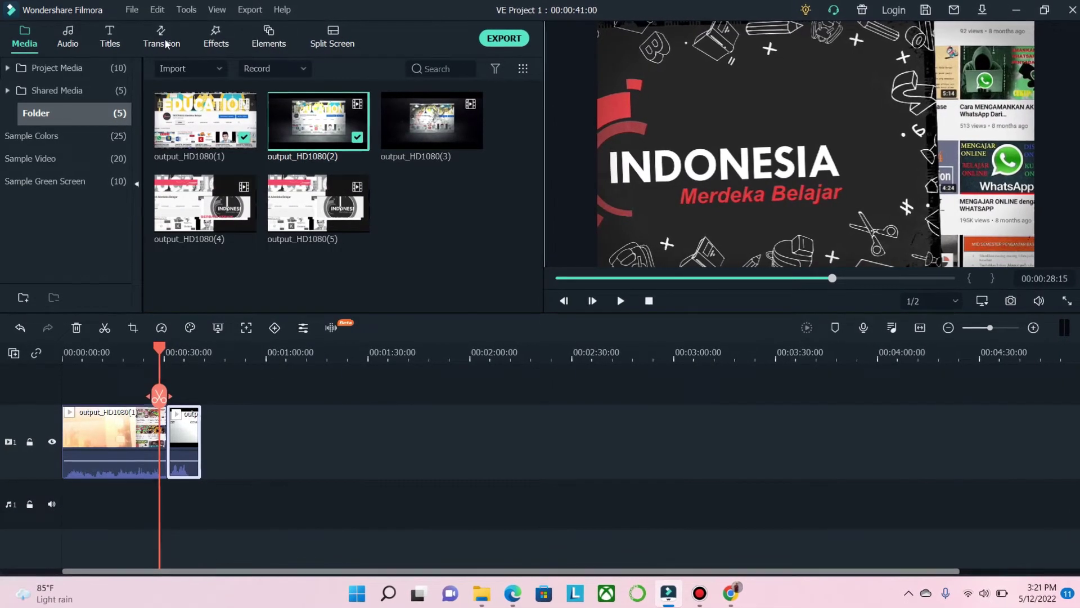
- Preview the Orb 1 and Box Turn 1 3D transitions and drop Box Turn 1 between the clips
{"action": "left_click", "coordinate": [166, 38]}
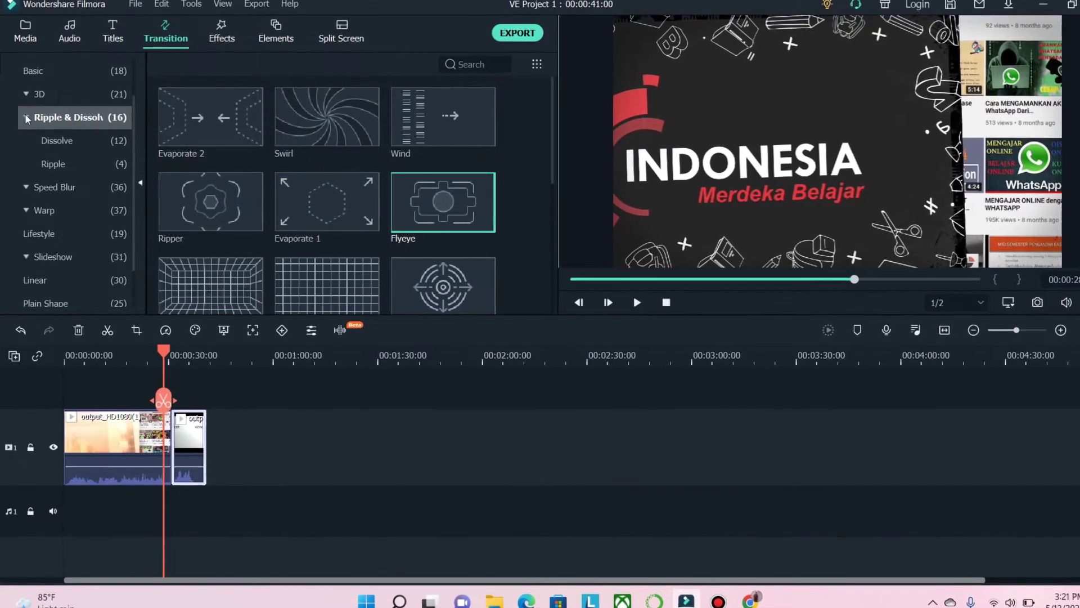
{"action": "left_click", "coordinate": [26, 117]}
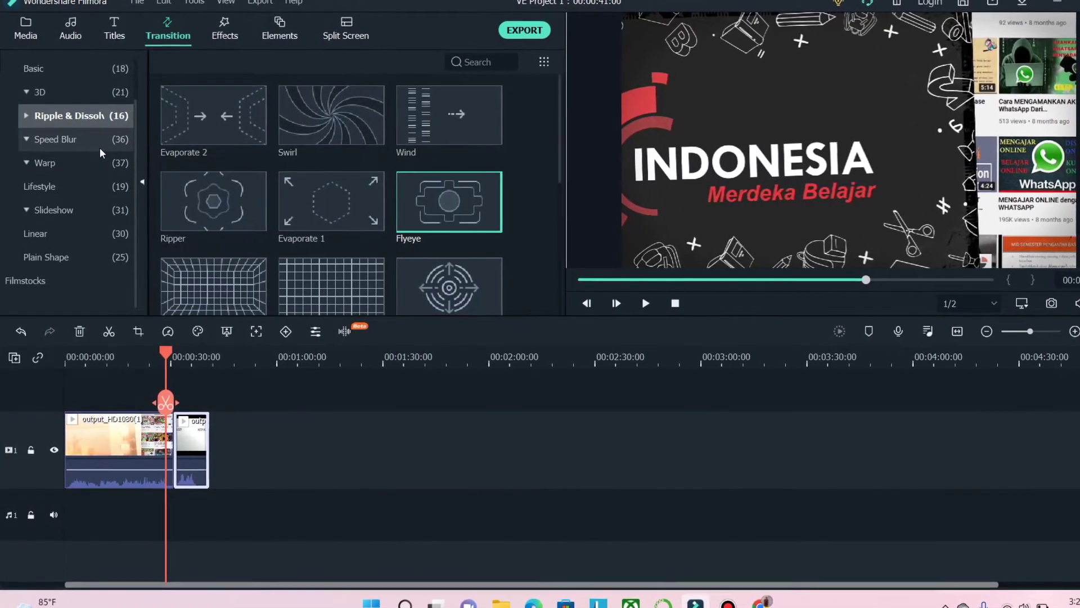
{"action": "scroll", "coordinate": [100, 147], "scroll_direction": "up", "scroll_amount": 2}
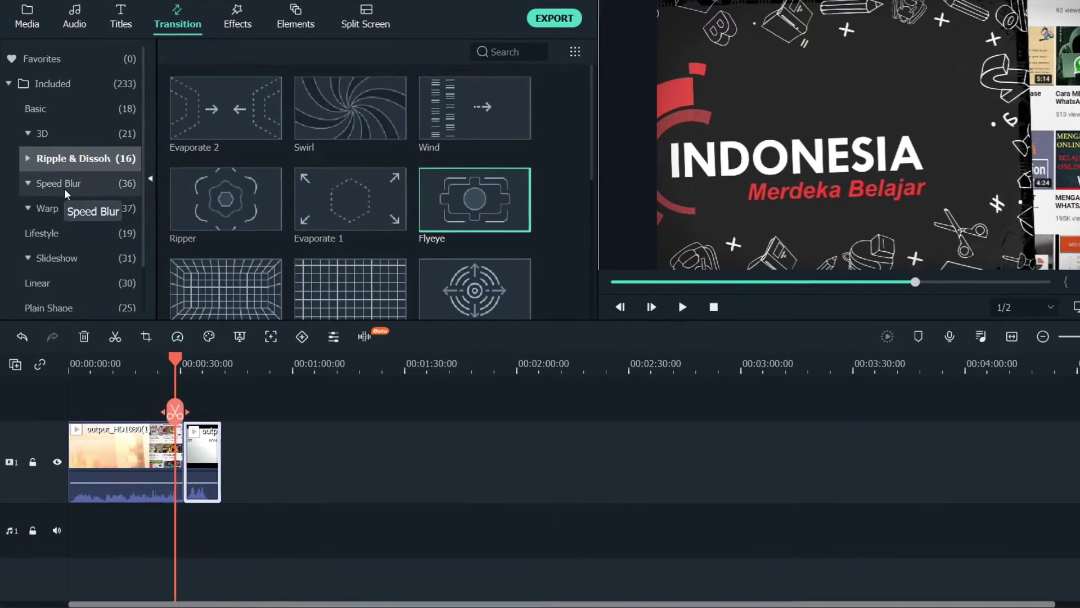
{"action": "left_click", "coordinate": [43, 132]}
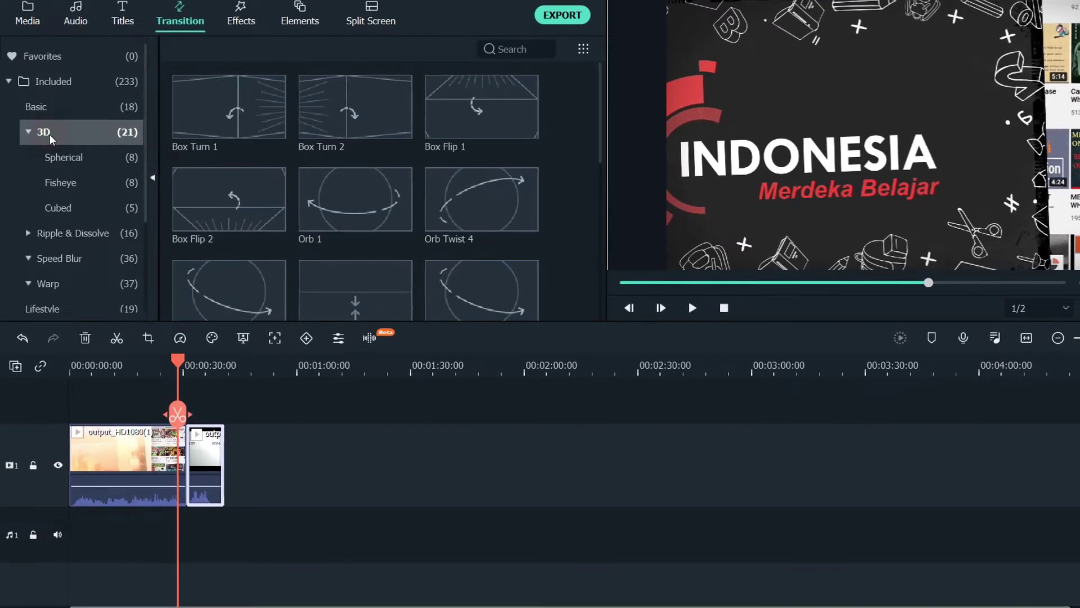
{"action": "scroll", "coordinate": [421, 159], "scroll_direction": "down", "scroll_amount": 5}
{"action": "scroll", "coordinate": [403, 192], "scroll_direction": "up", "scroll_amount": 5}
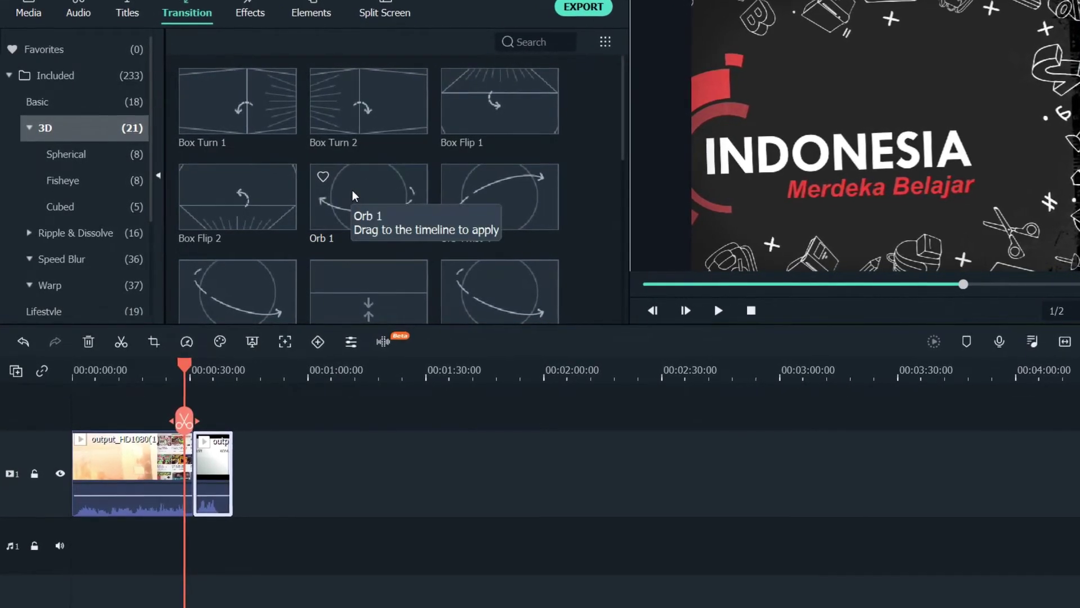
{"action": "left_click", "coordinate": [355, 195]}
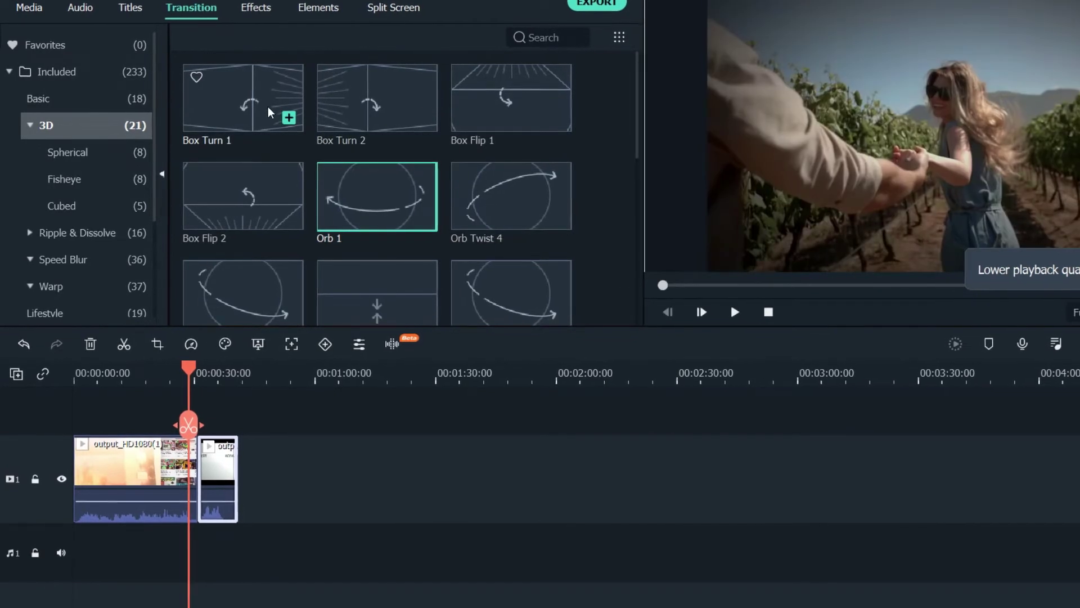
{"action": "left_click", "coordinate": [248, 97]}
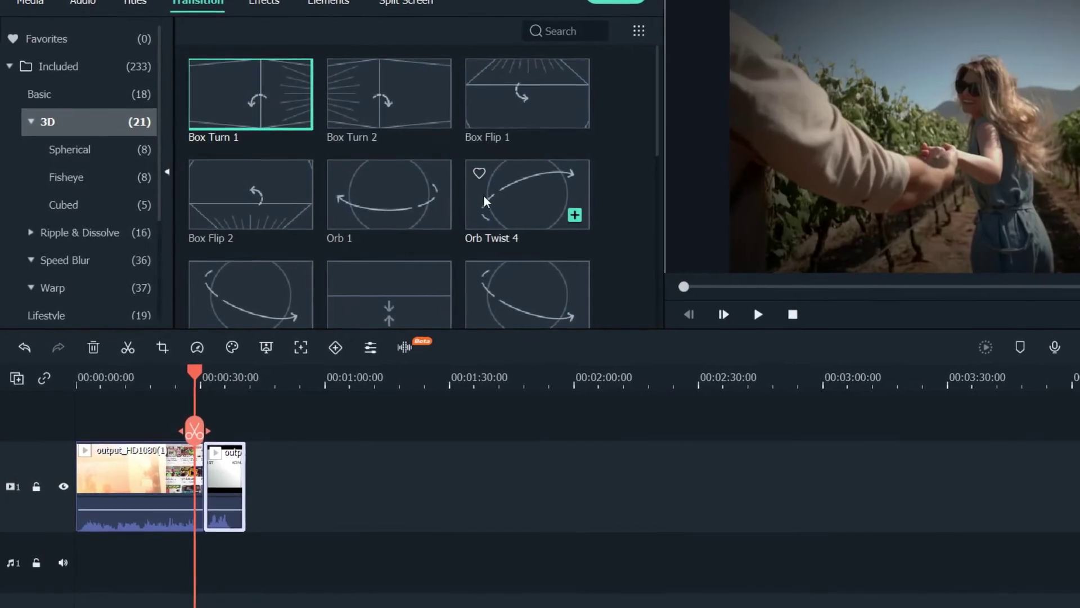
{"action": "mouse_move", "coordinate": [246, 104]}
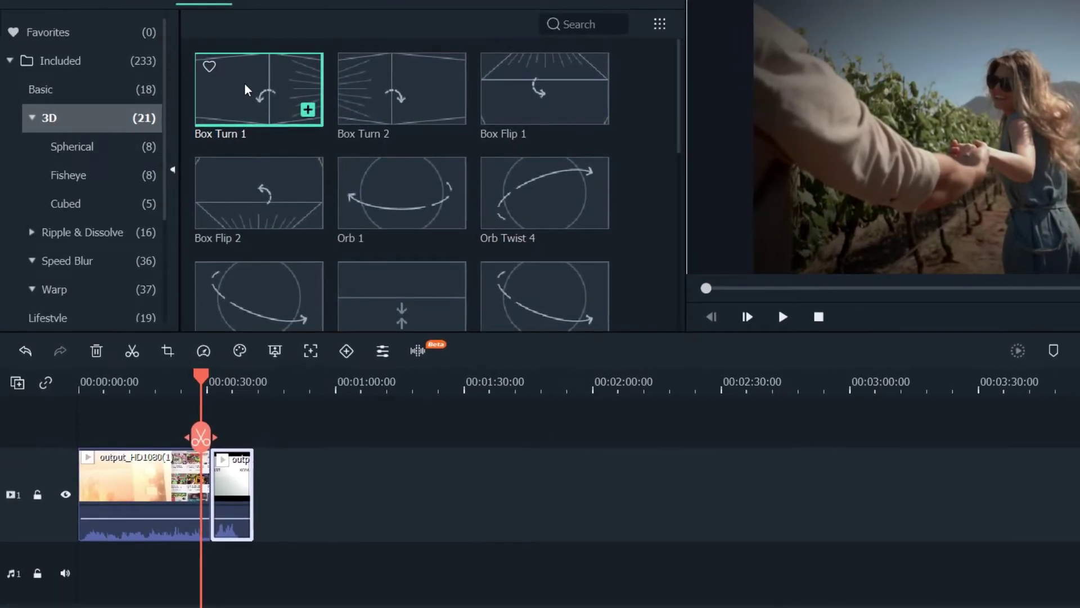
{"action": "mouse_move", "coordinate": [243, 85]}
{"action": "left_mouse_down"}
{"action": "mouse_move", "coordinate": [250, 156]}
{"action": "mouse_move", "coordinate": [212, 495]}
{"action": "left_mouse_up"}
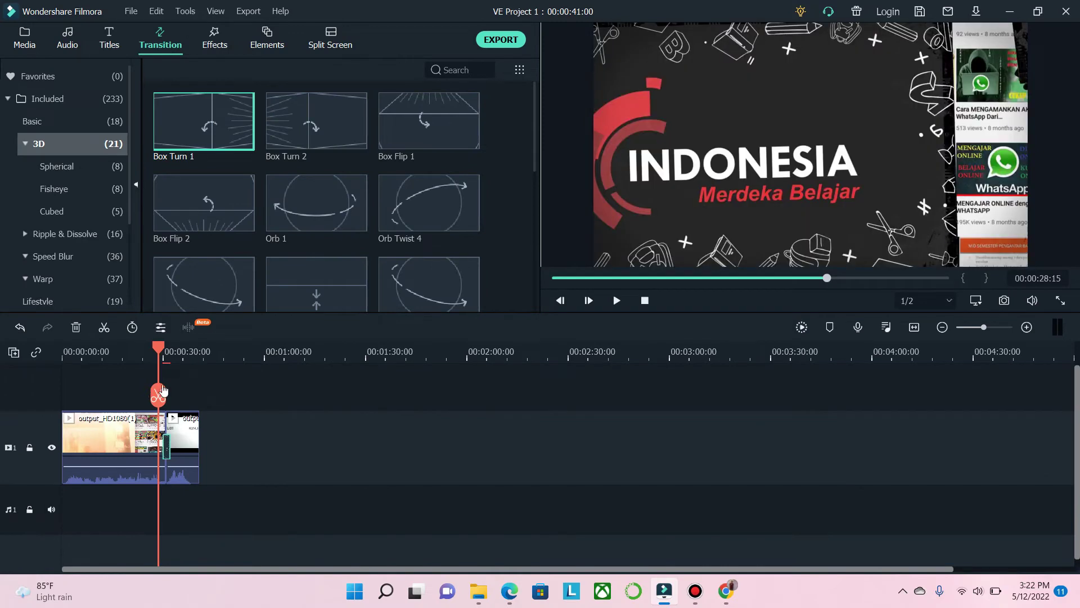
- Play back the Box Turn 1 transition at the junction, then delete it
{"action": "left_click", "coordinate": [616, 301]}
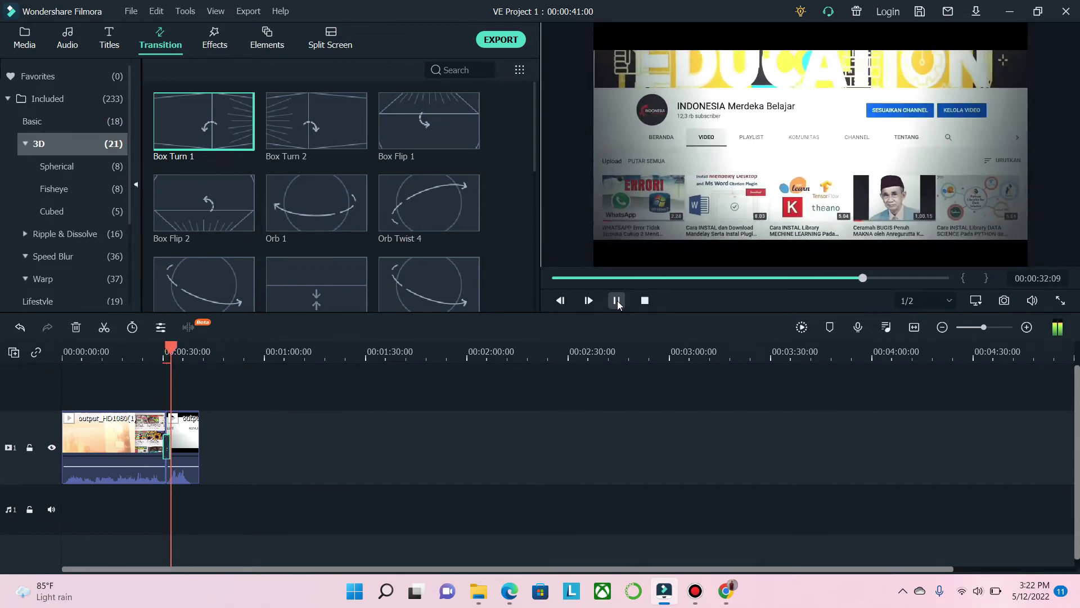
{"action": "left_click_drag", "start_coordinate": [182, 351], "coordinate": [151, 352]}
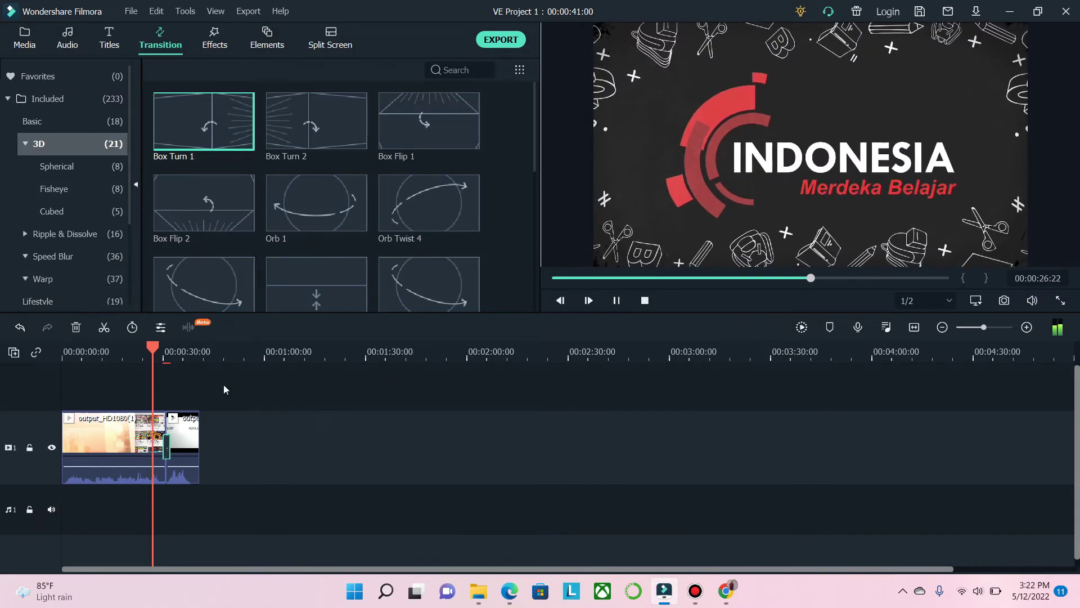
{"action": "left_click", "coordinate": [616, 299]}
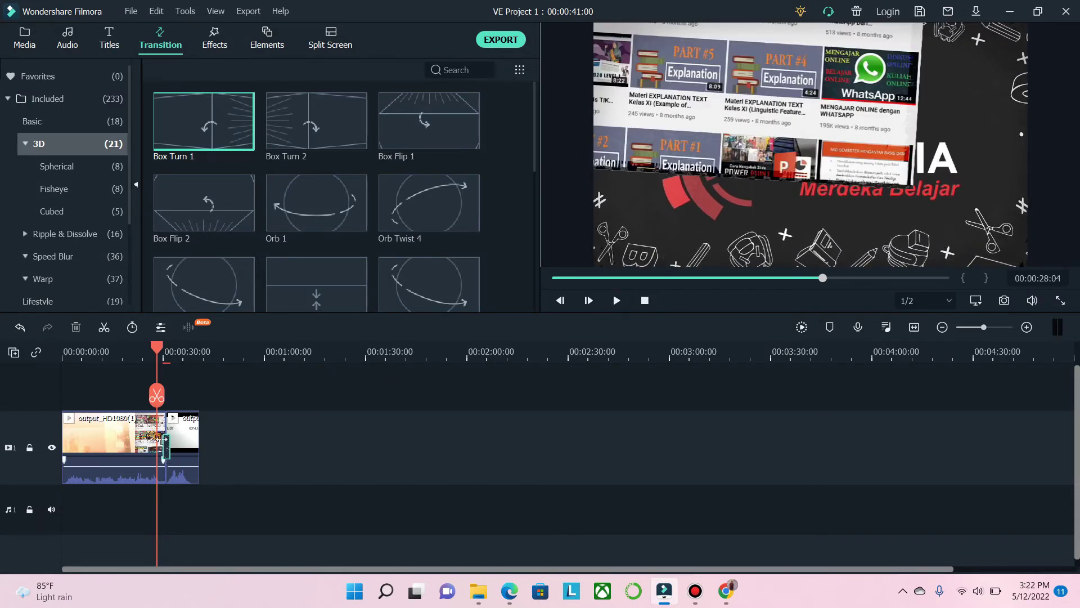
{"action": "right_click", "coordinate": [167, 447]}
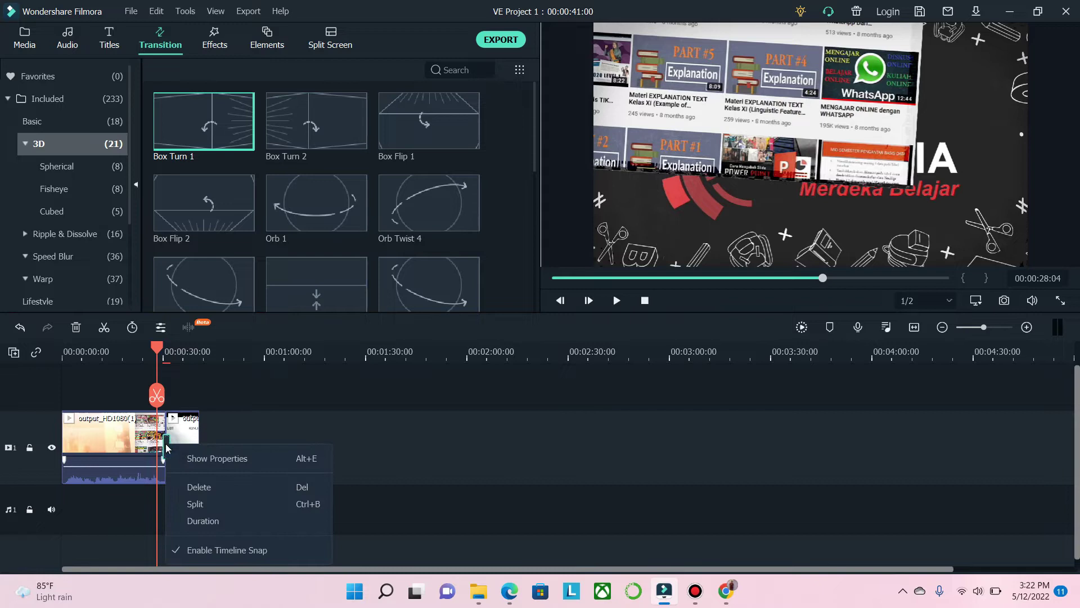
{"action": "left_click", "coordinate": [236, 487]}
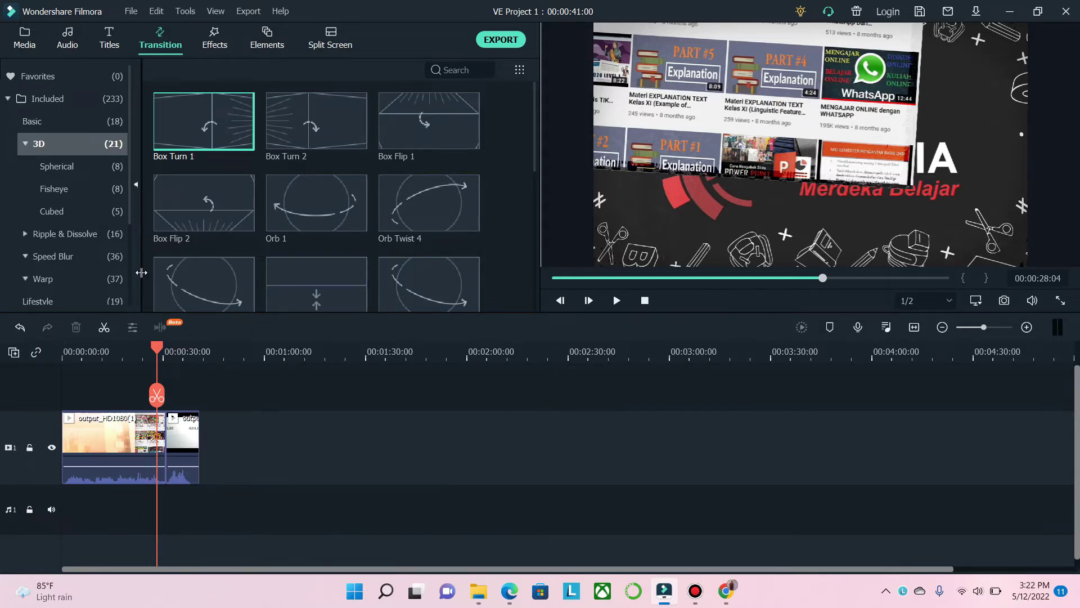
- Preview Linear 10 from the Linear transitions and place it at the junction between the clips
{"action": "scroll", "coordinate": [129, 186], "scroll_direction": "down", "scroll_amount": 3}
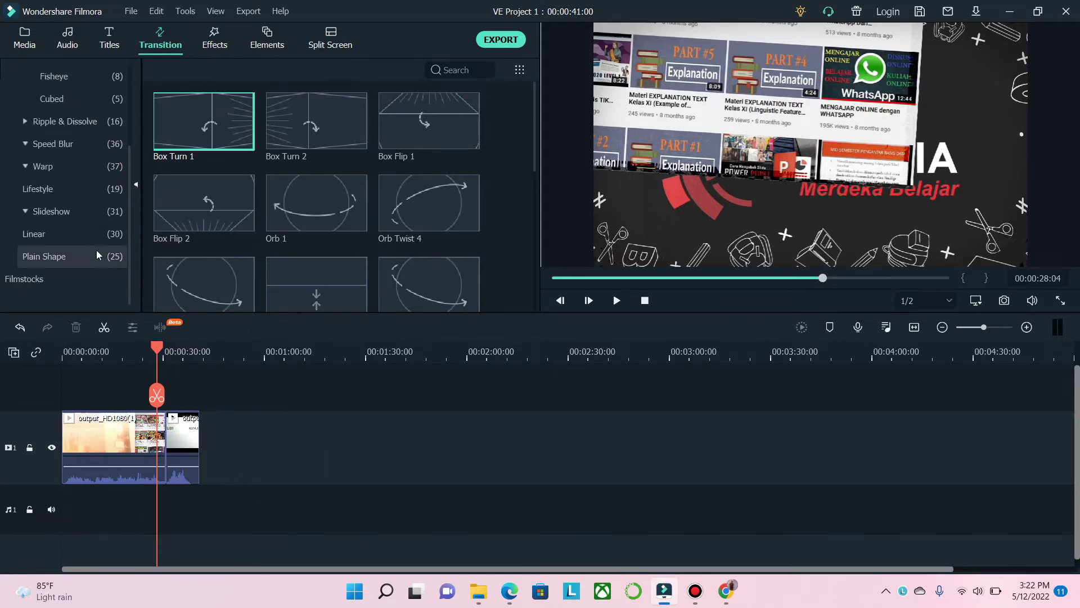
{"action": "left_click", "coordinate": [84, 234]}
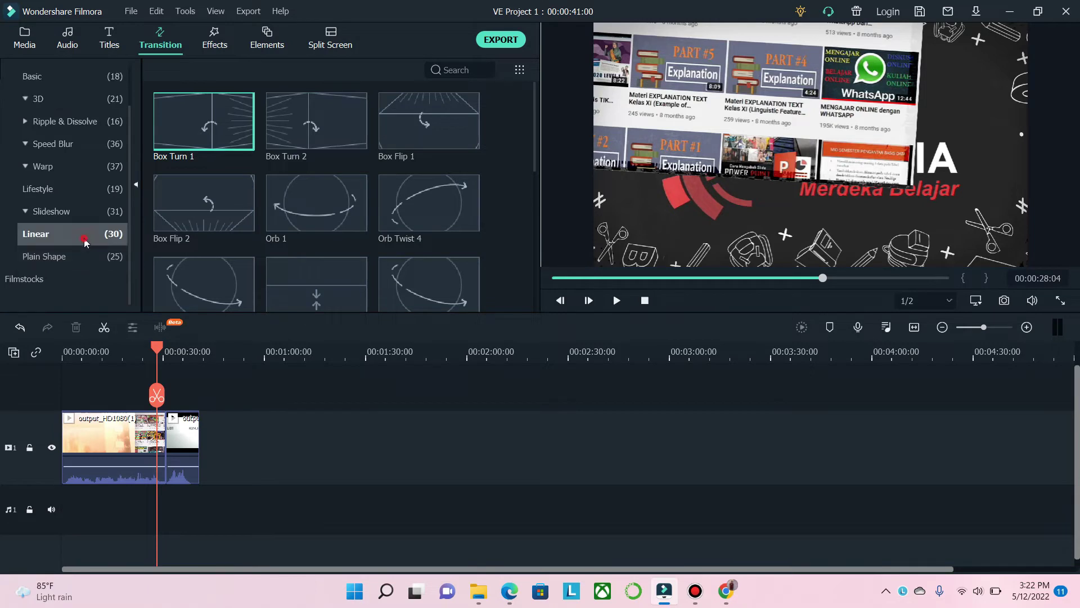
{"action": "scroll", "coordinate": [342, 223], "scroll_direction": "down", "scroll_amount": 3}
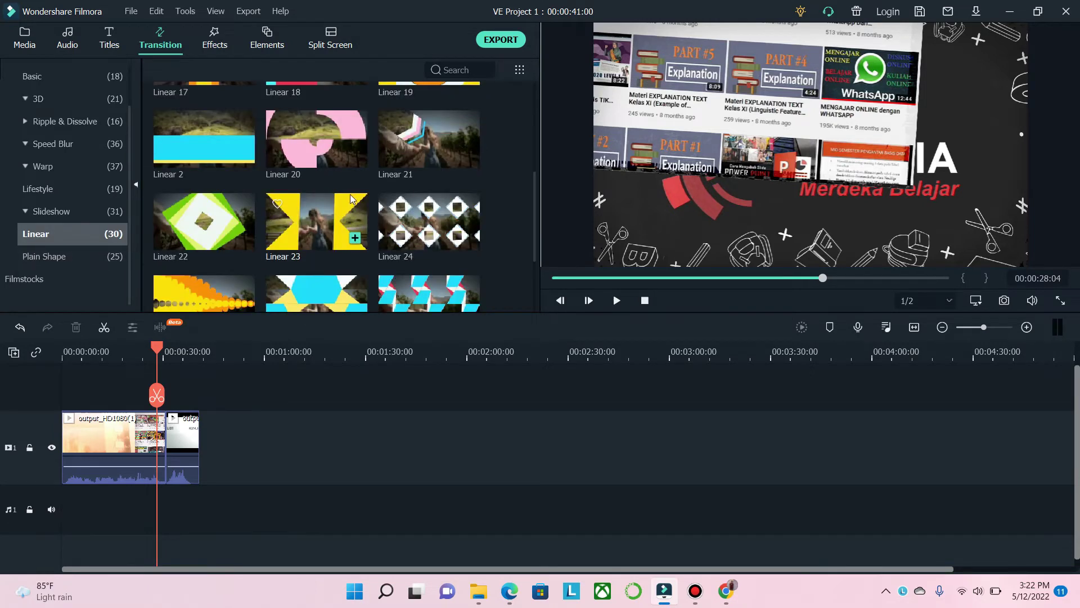
{"action": "scroll", "coordinate": [350, 203], "scroll_direction": "up", "scroll_amount": 3}
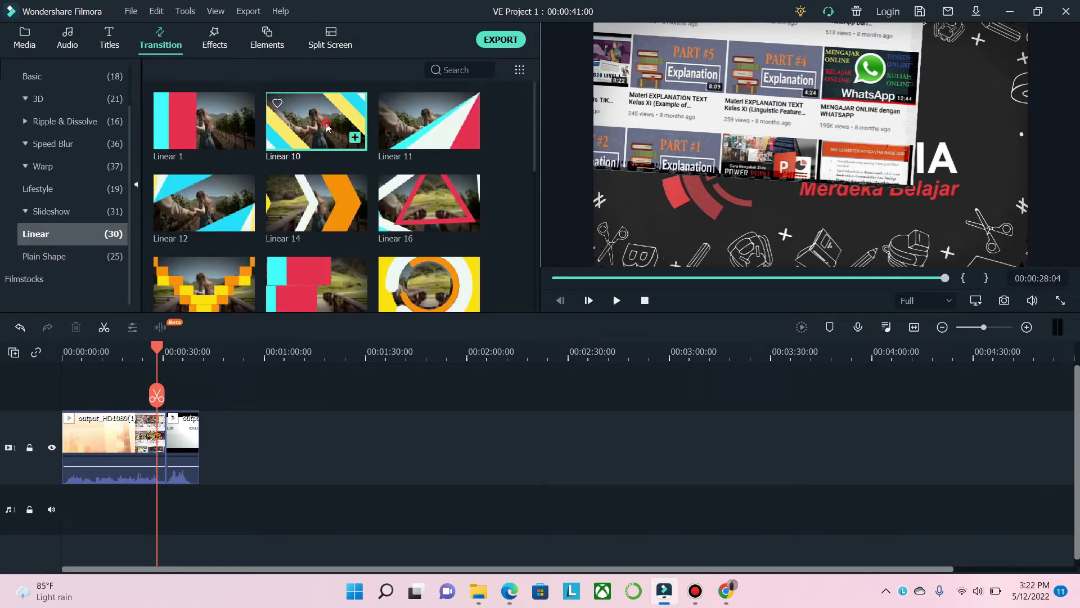
{"action": "left_click", "coordinate": [327, 125]}
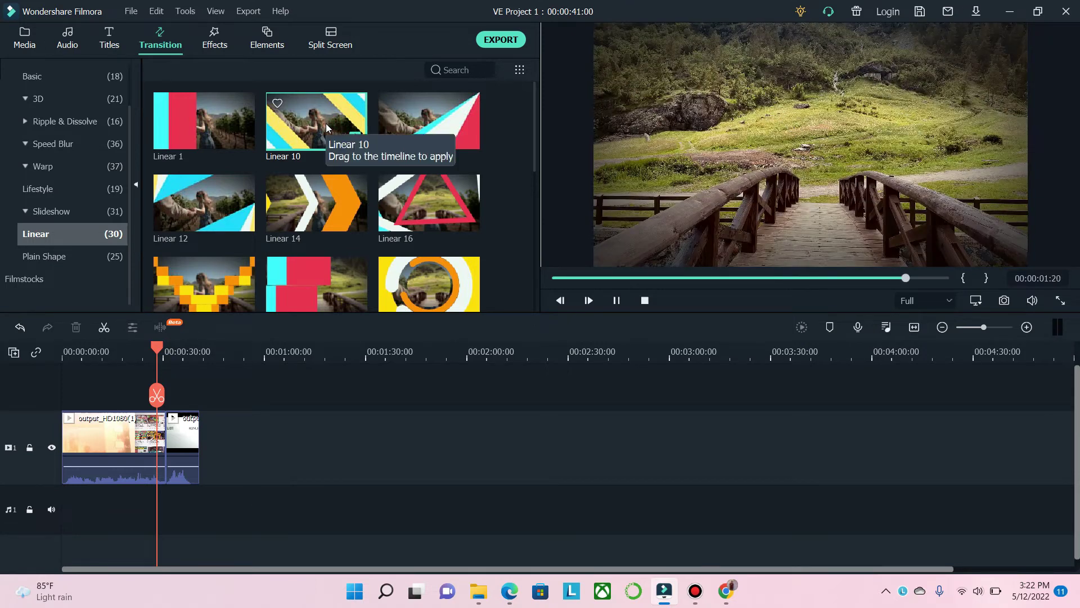
{"action": "left_click_drag", "start_coordinate": [326, 123], "coordinate": [298, 194]}
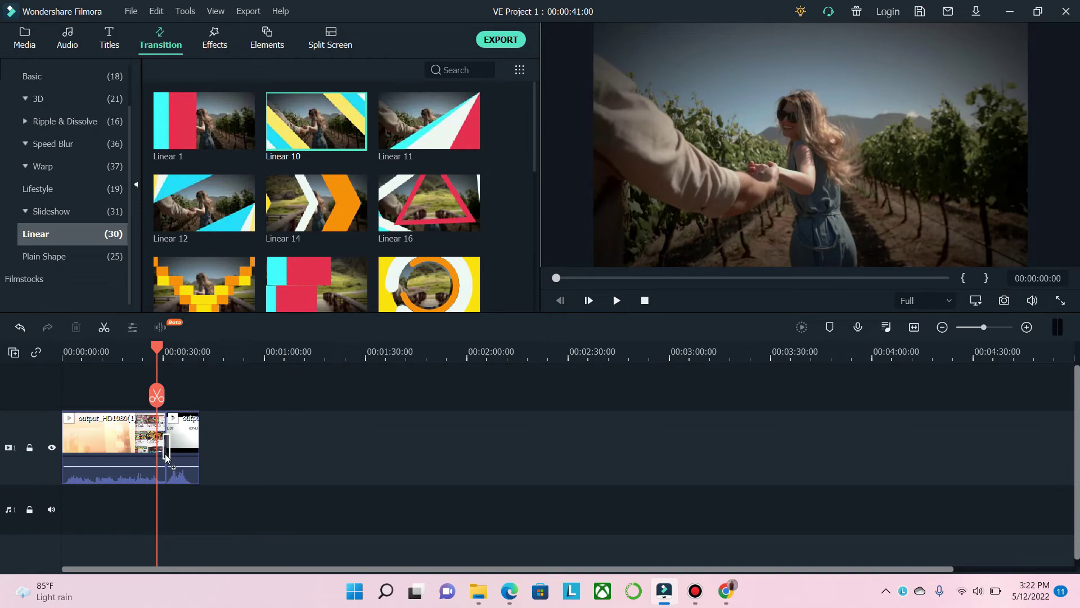
{"action": "left_click_drag", "start_coordinate": [165, 456], "coordinate": [165, 455]}
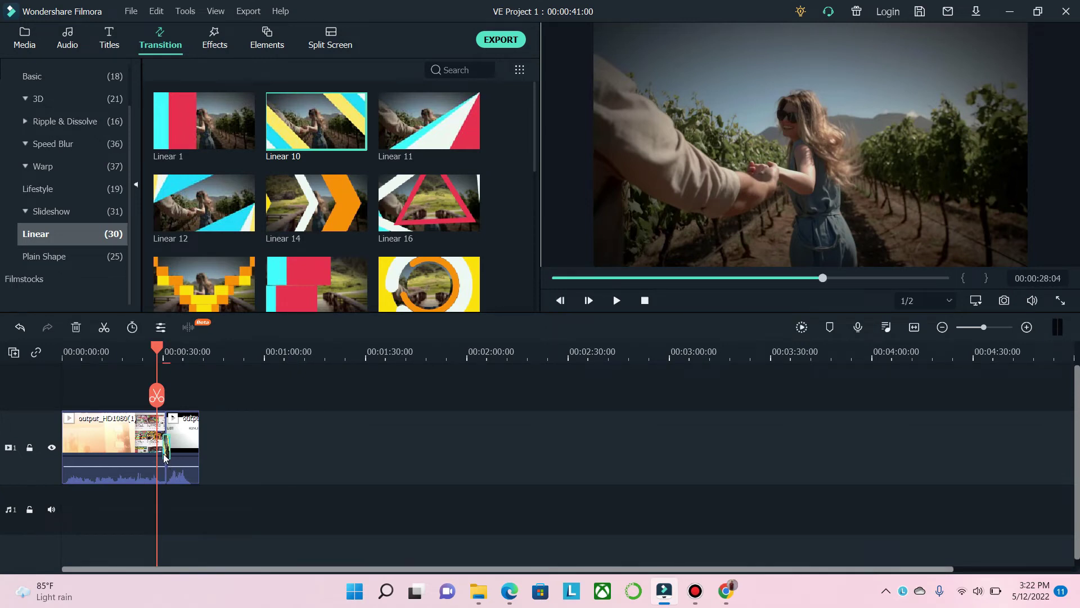
{"action": "left_click", "coordinate": [616, 305]}
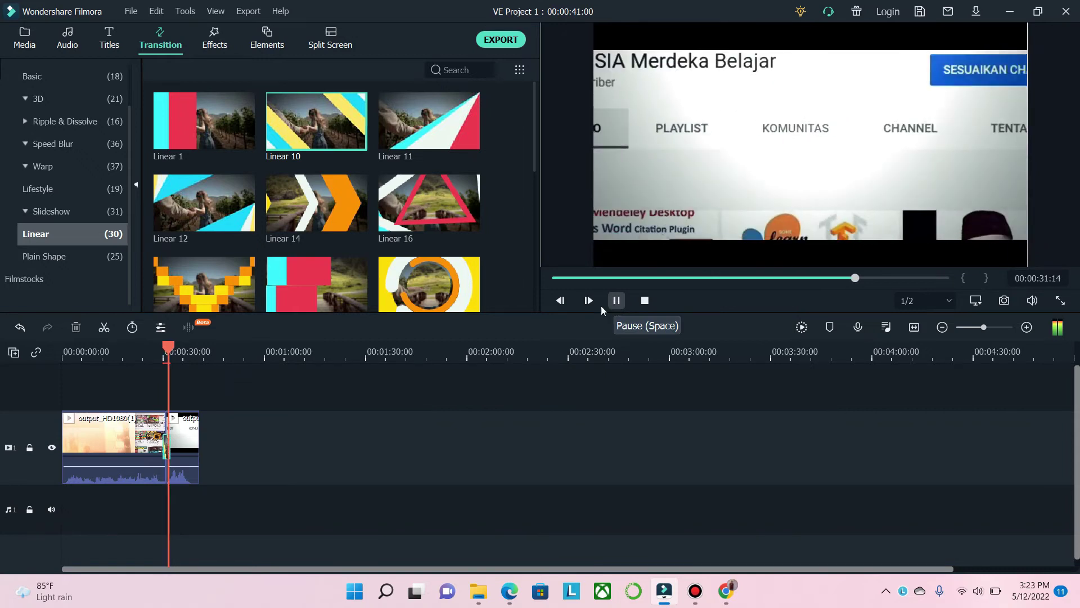
{"action": "left_click", "coordinate": [164, 356]}
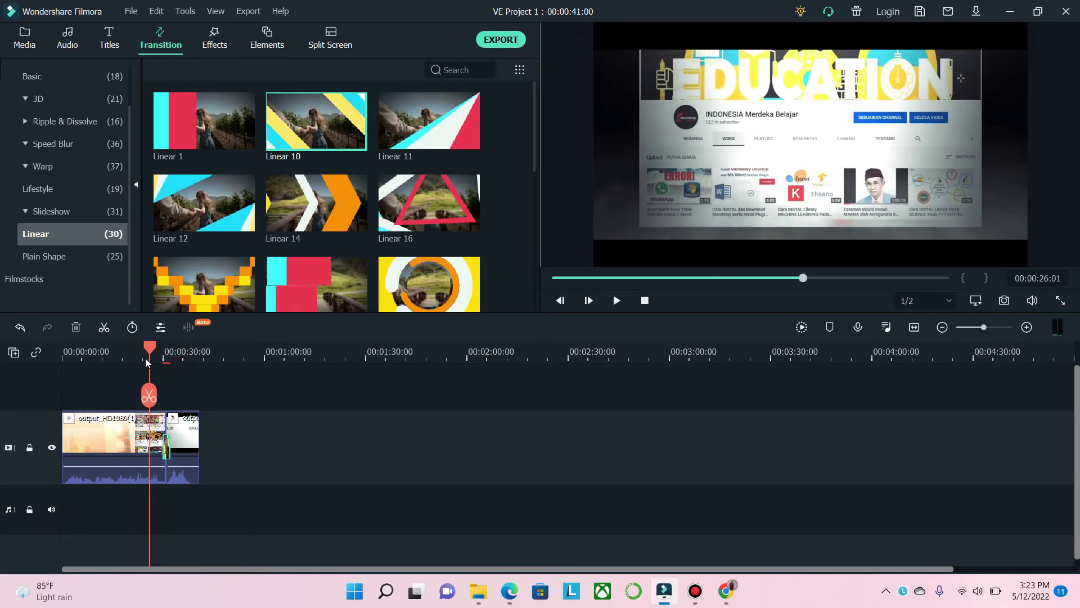
{"action": "left_click_drag", "start_coordinate": [164, 355], "coordinate": [140, 355]}
{"action": "key", "text": "space"}
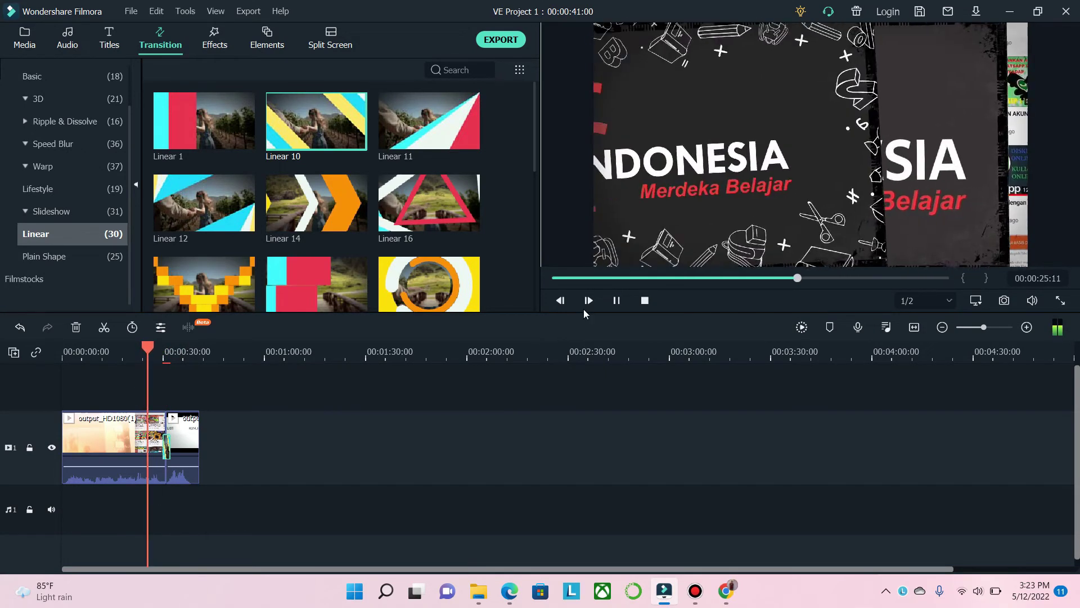
{"action": "left_click", "coordinate": [616, 301]}
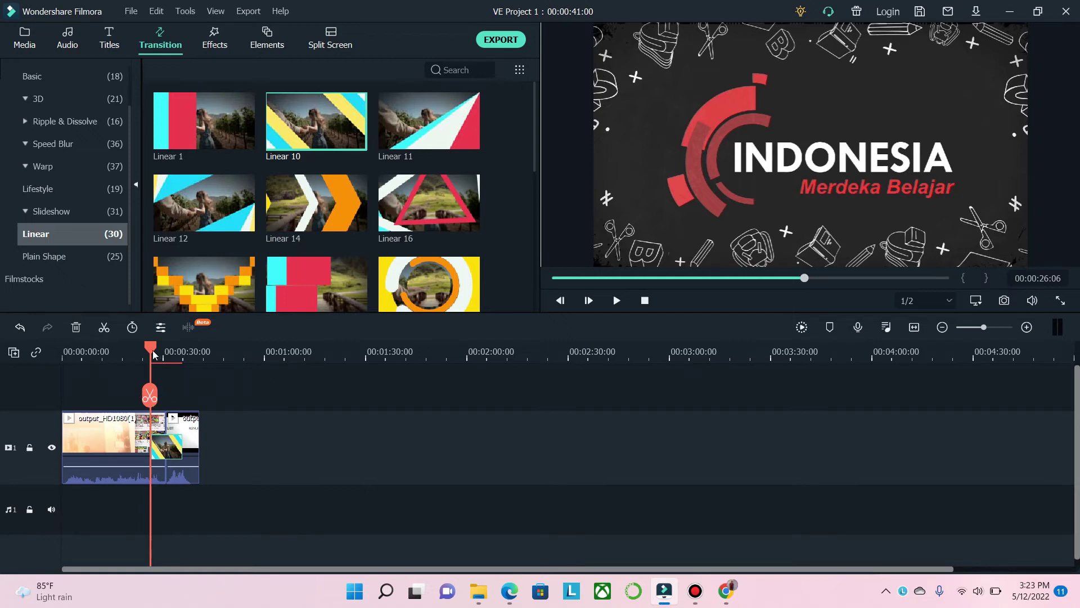
{"action": "left_click_drag", "start_coordinate": [151, 356], "coordinate": [147, 355]}
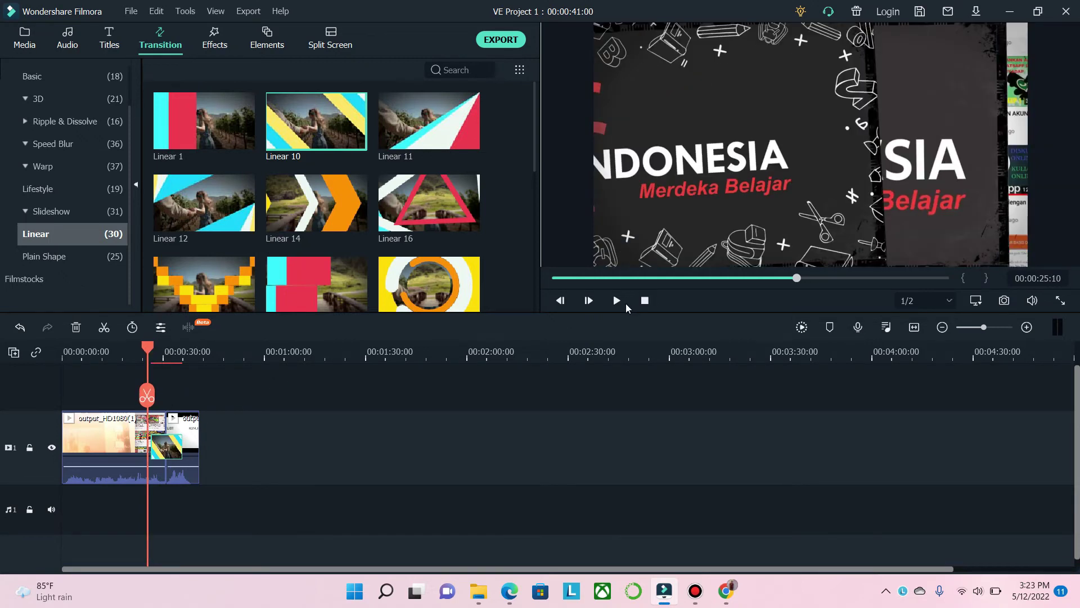
{"action": "left_click", "coordinate": [618, 301]}
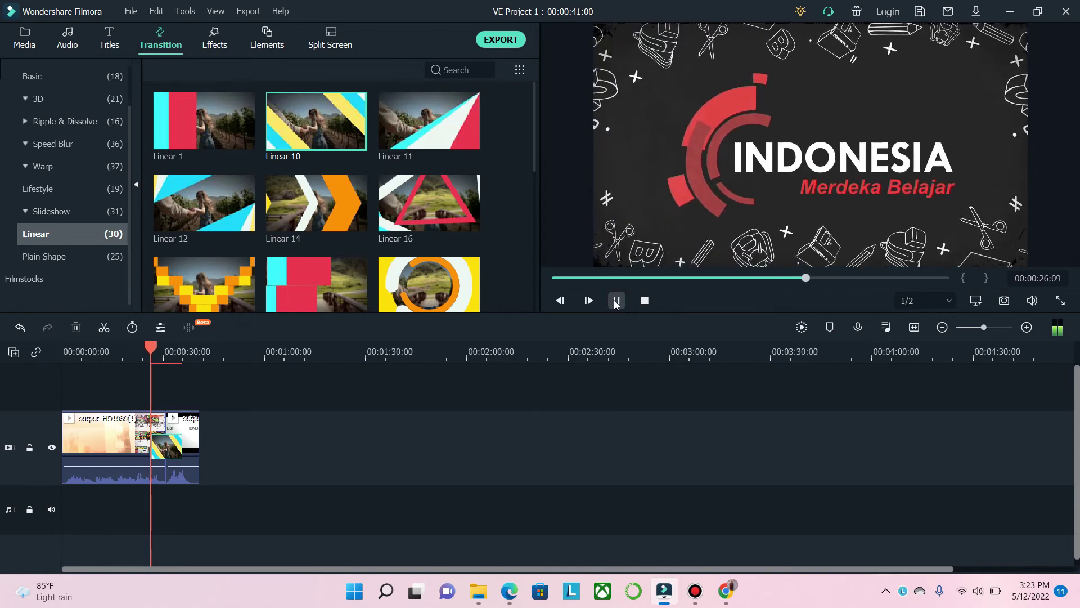